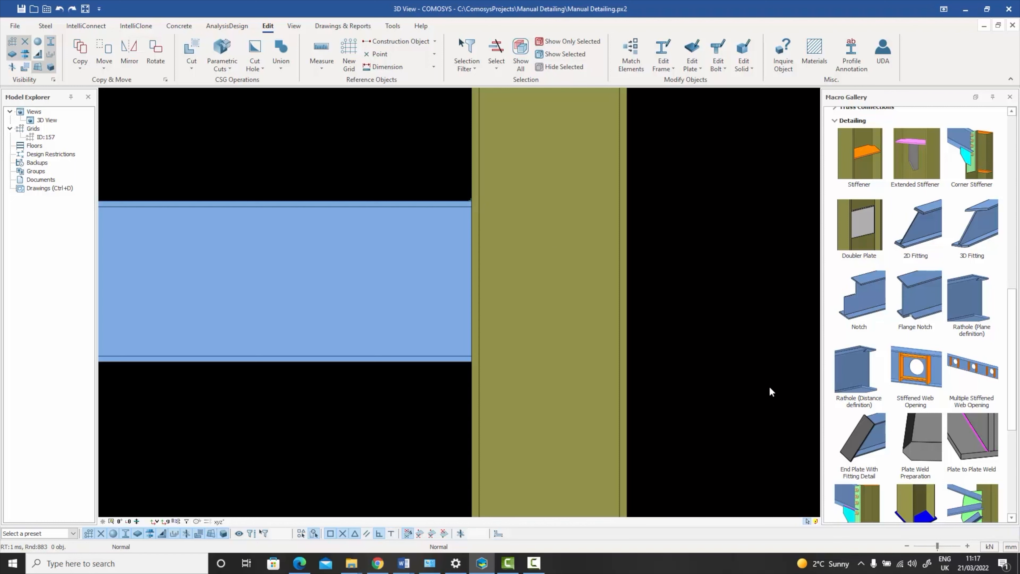
# - Set the Rathole (Distance definition) macro's groove type to Type 2 and apply the settings
pyautogui.scroll(1, 856, 362)
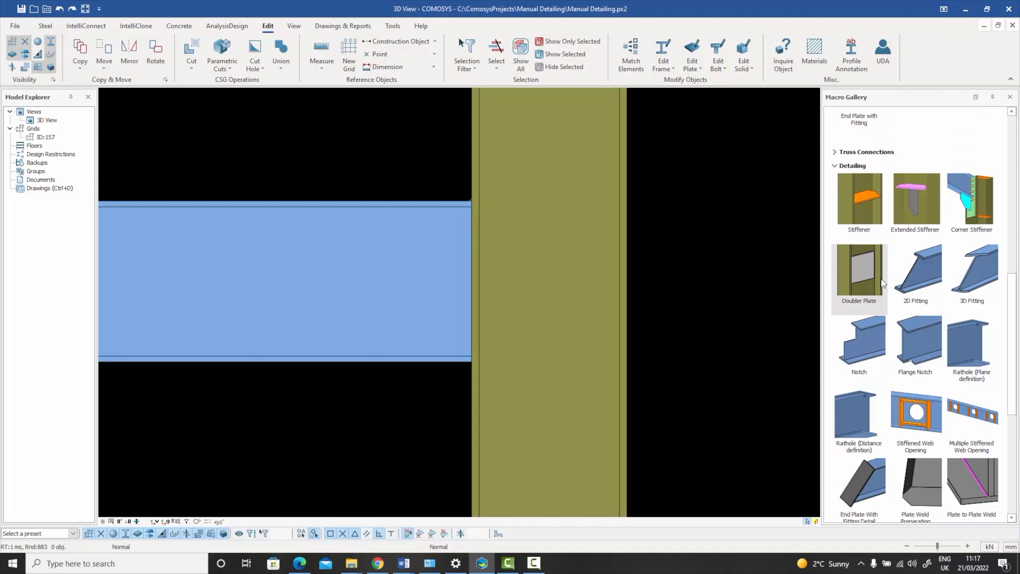
pyautogui.scroll(-2, 854, 321)
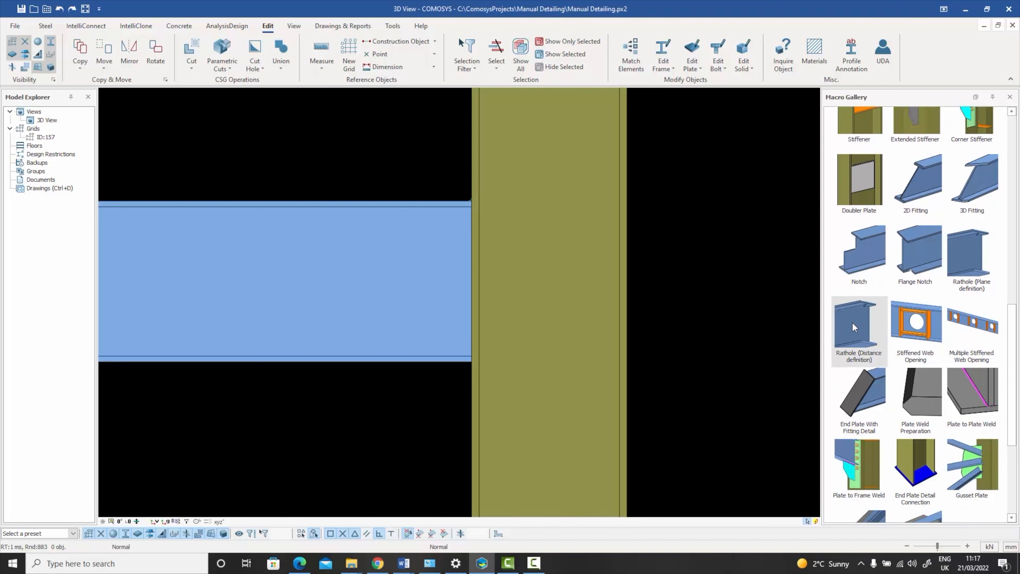
pyautogui.moveTo(851, 322)
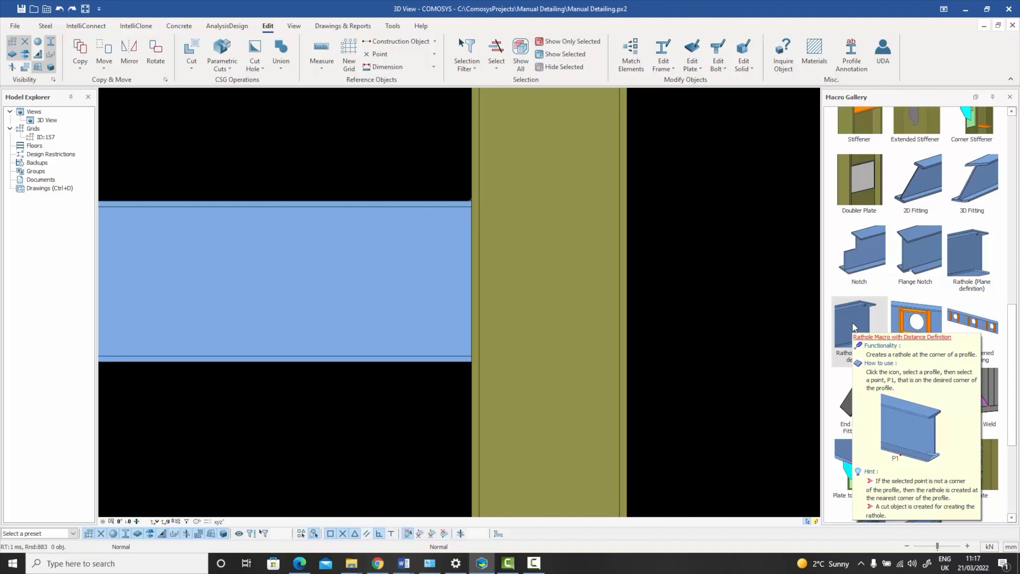
pyautogui.click(852, 322)
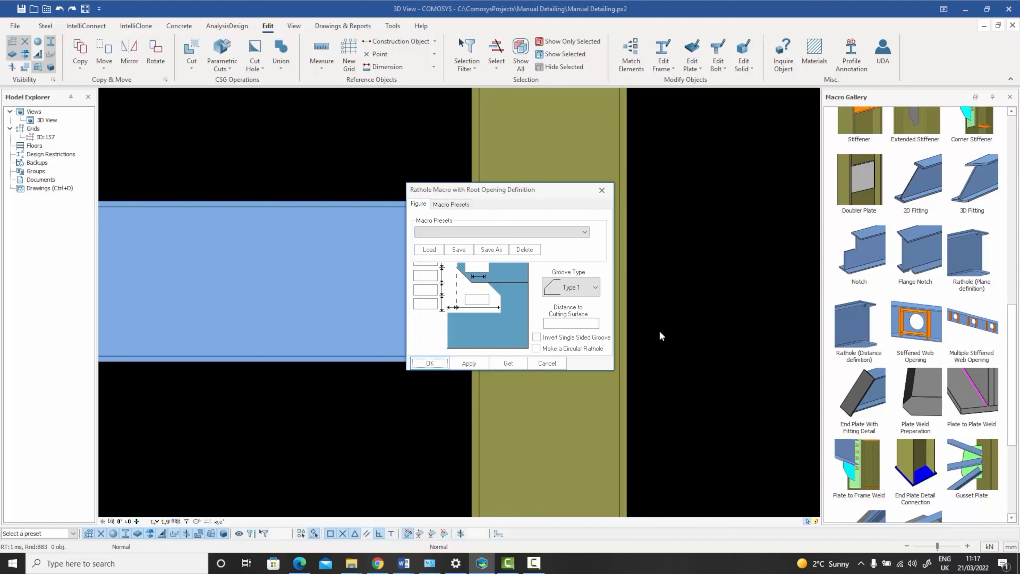
pyautogui.click(554, 289)
pyautogui.click(572, 337)
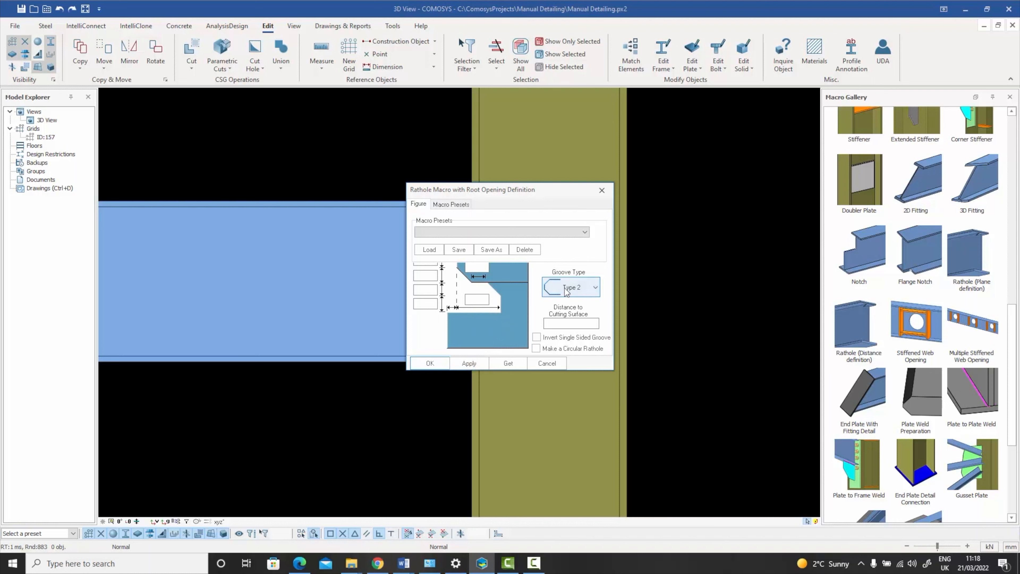
pyautogui.click(467, 364)
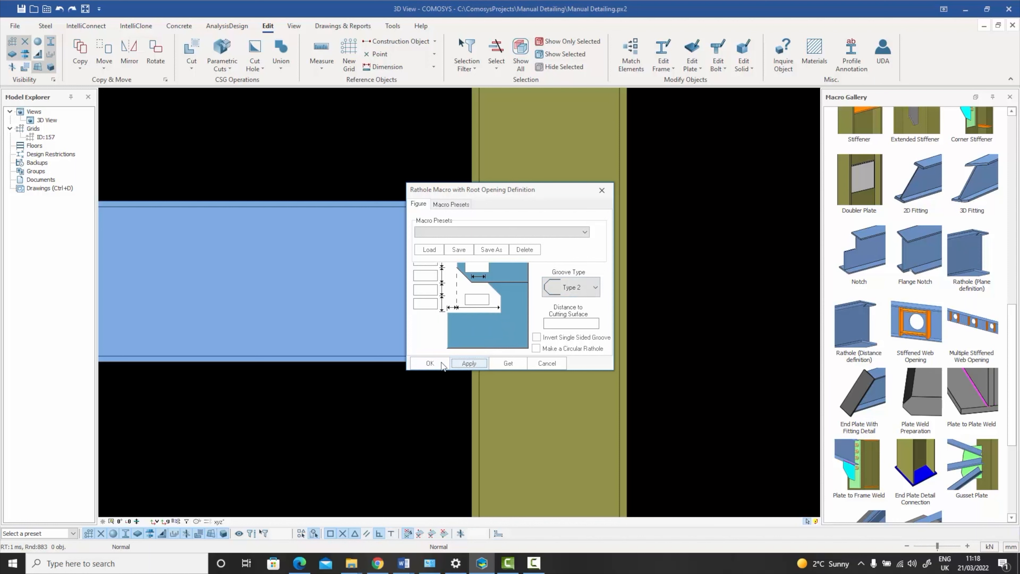
pyautogui.click(441, 363)
# - Create a Type 2 rathole with the distance definition macro at the beam's upper flange corner against the column
pyautogui.click(847, 334)
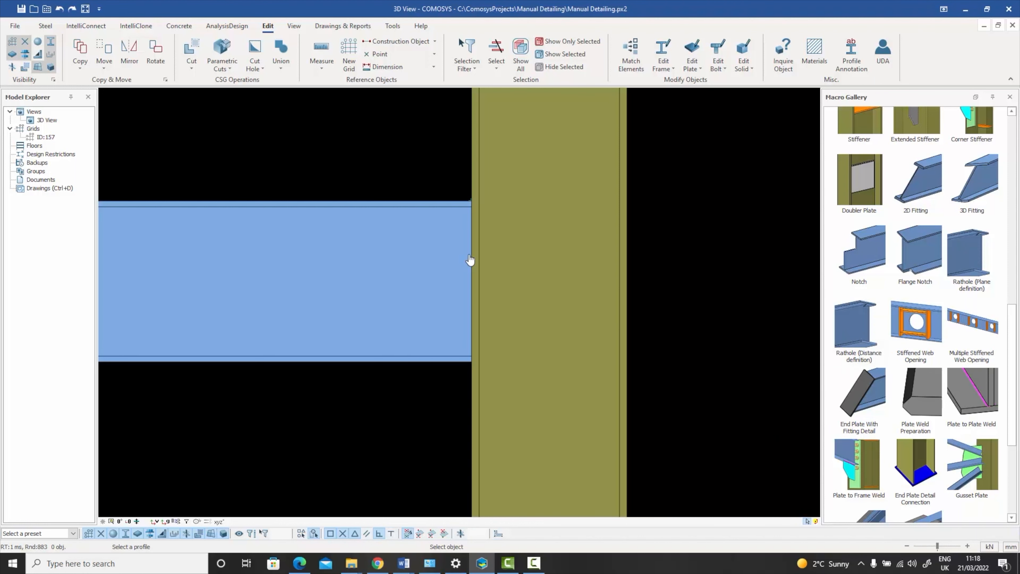
pyautogui.click(443, 252)
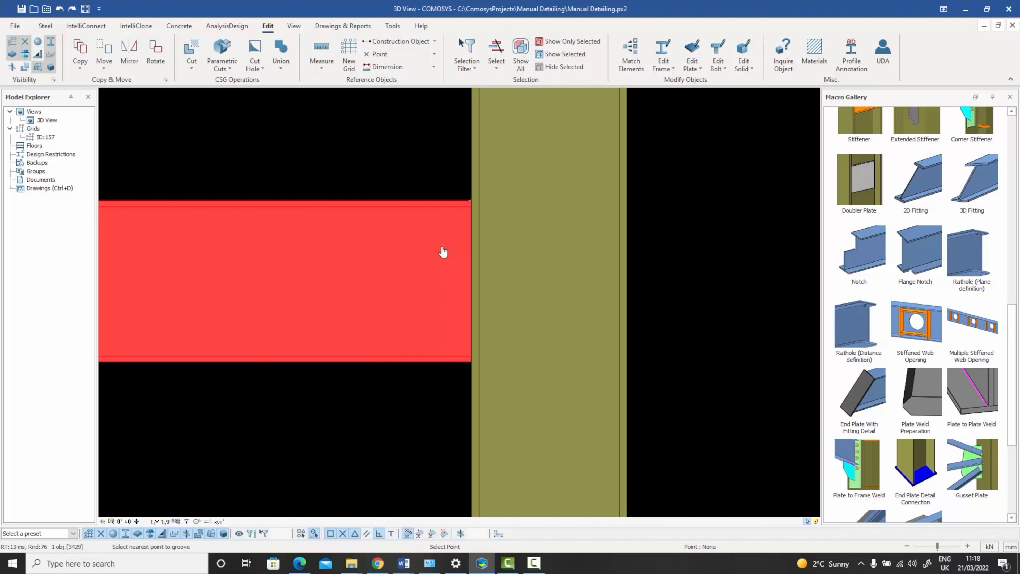
pyautogui.click(471, 201)
pyautogui.scroll(3, 462, 209)
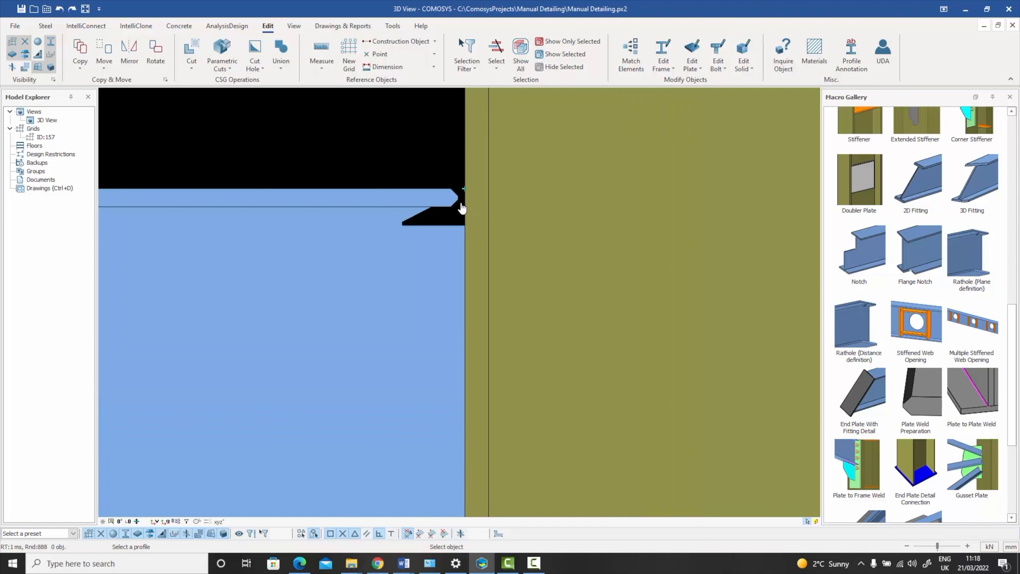
# - Turn on the visibility of cuts to examine the cut object at the upper rathole, and turn it off again
pyautogui.scroll(1, 462, 210)
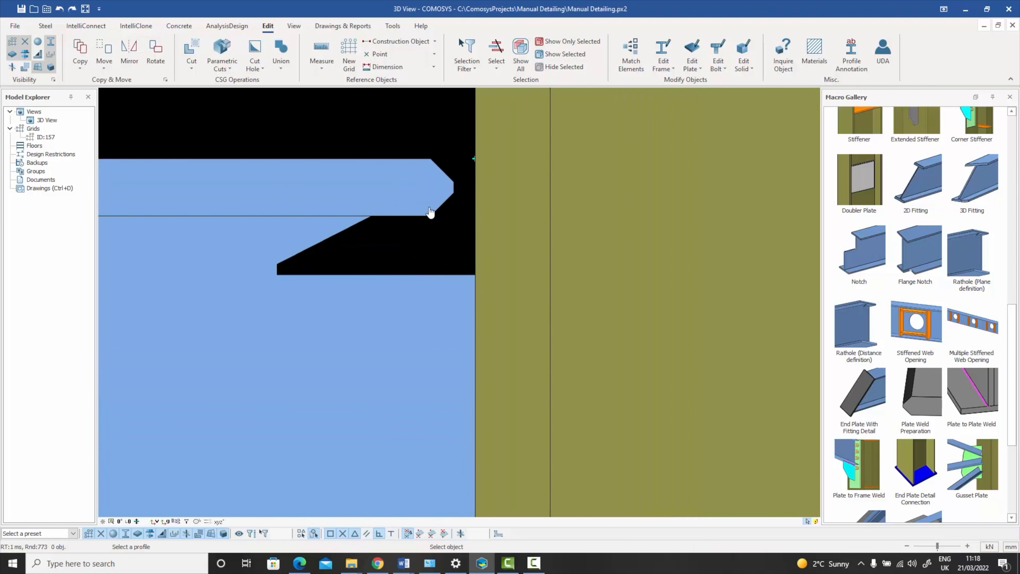
pyautogui.click(29, 68)
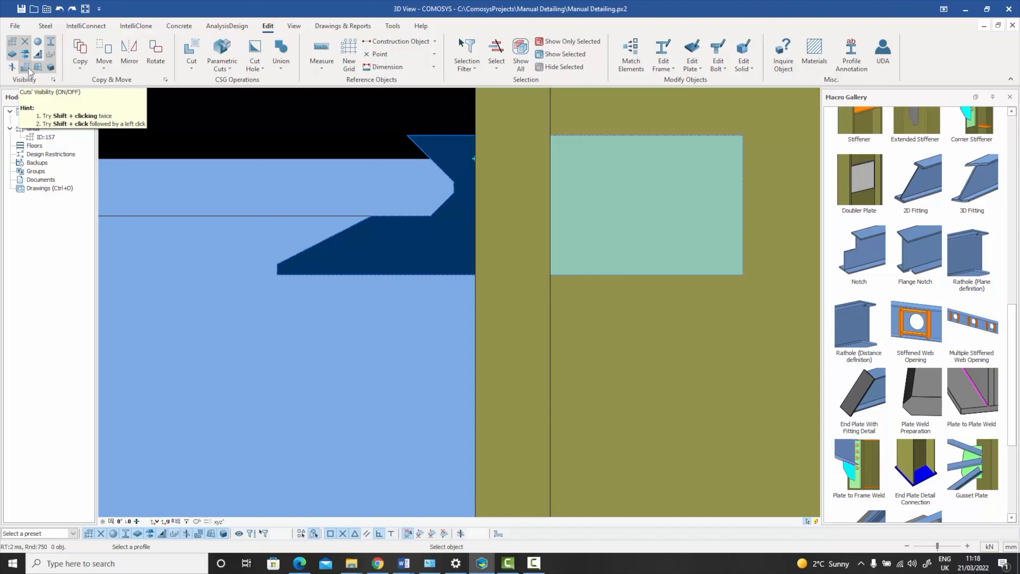
pyautogui.click(28, 68)
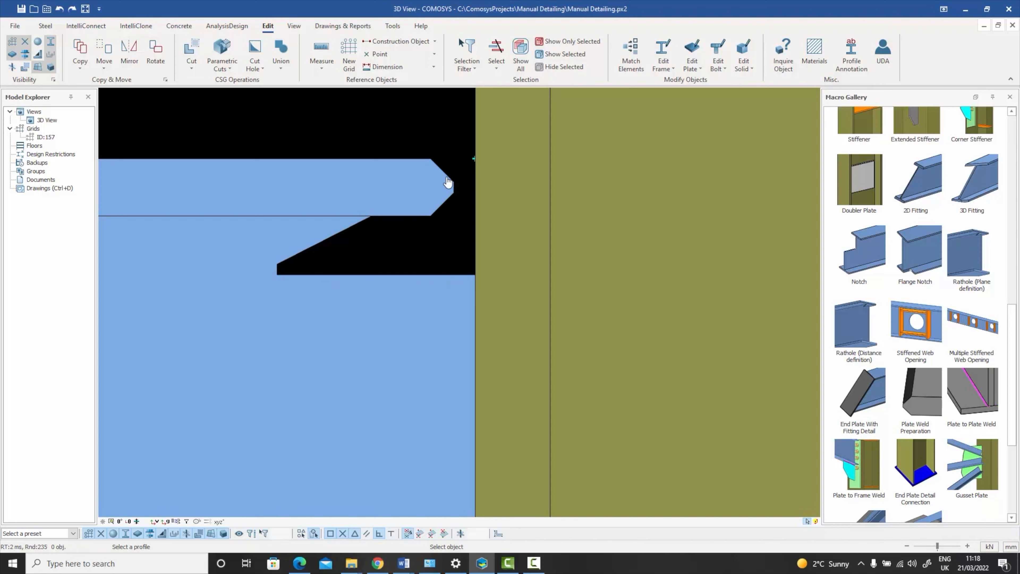
# - Set the Rathole (Distance definition) macro's groove type to Type 1 and apply the settings
pyautogui.scroll(-3, 446, 177)
pyautogui.scroll(-3, 454, 165)
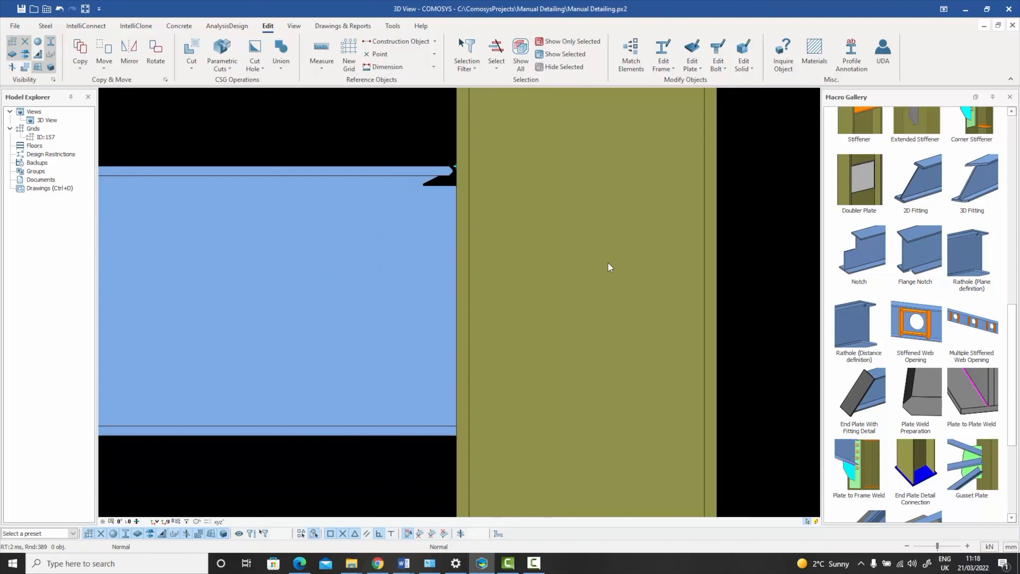
pyautogui.doubleClick(858, 337)
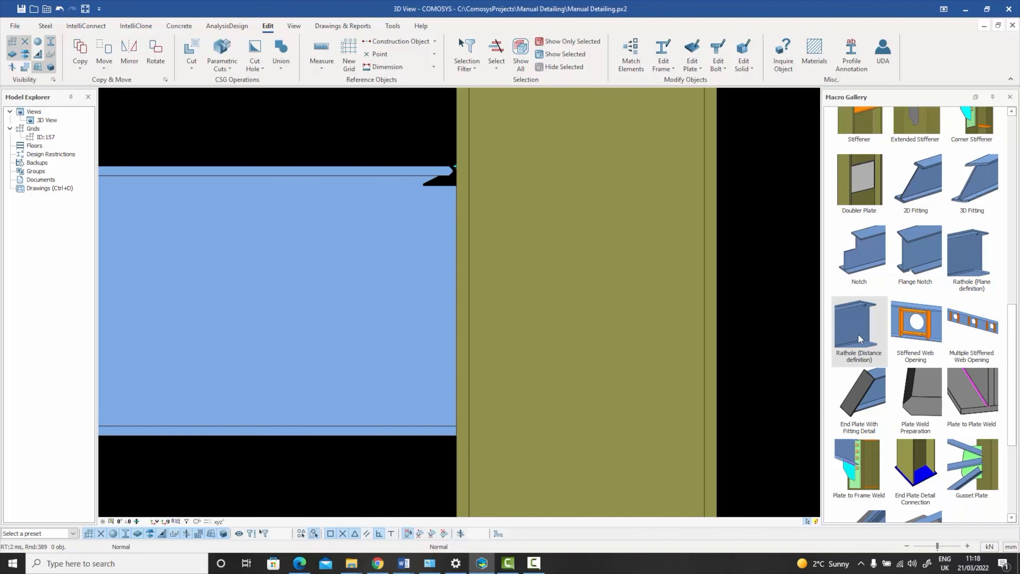
pyautogui.click(571, 288)
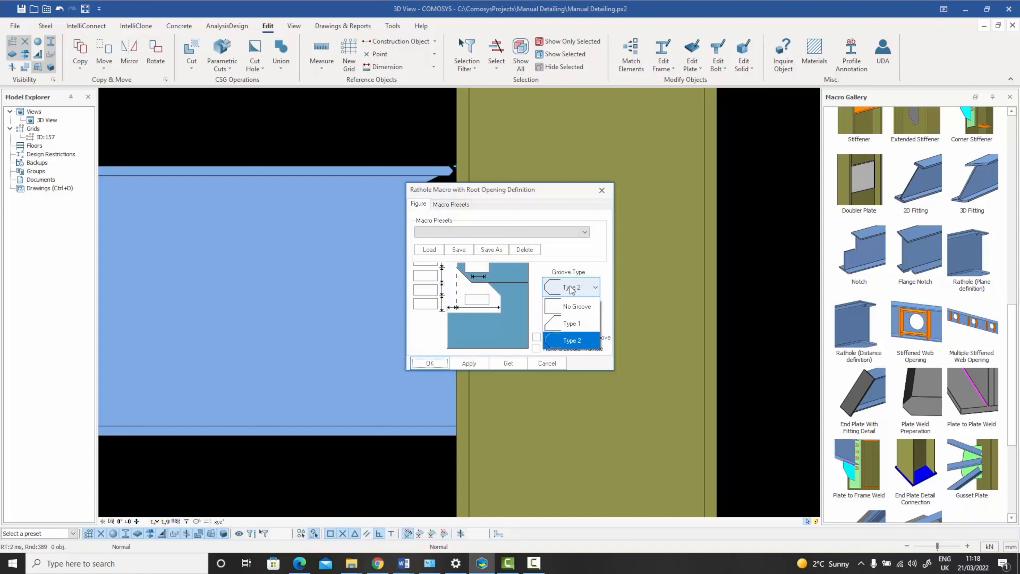
pyautogui.click(571, 340)
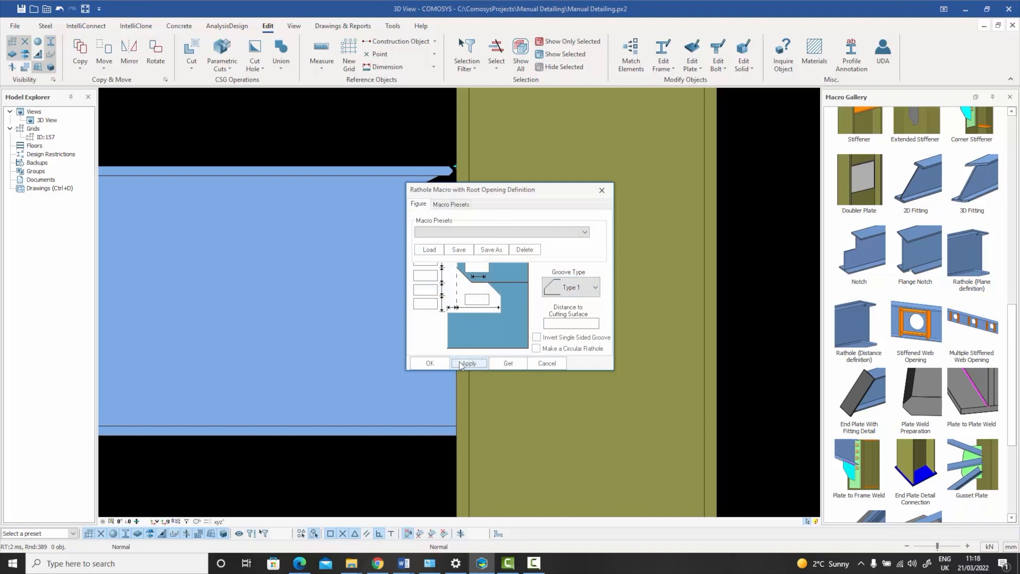
pyautogui.click(430, 363)
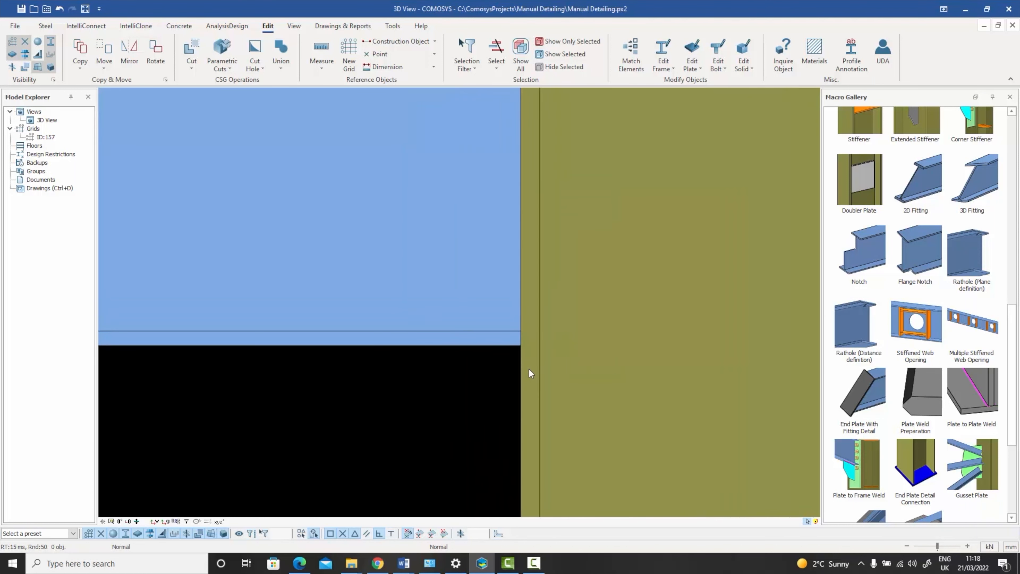
# - Create a Type 1 rathole at the beam's lower flange corner against the column and end the macro
pyautogui.click(852, 328)
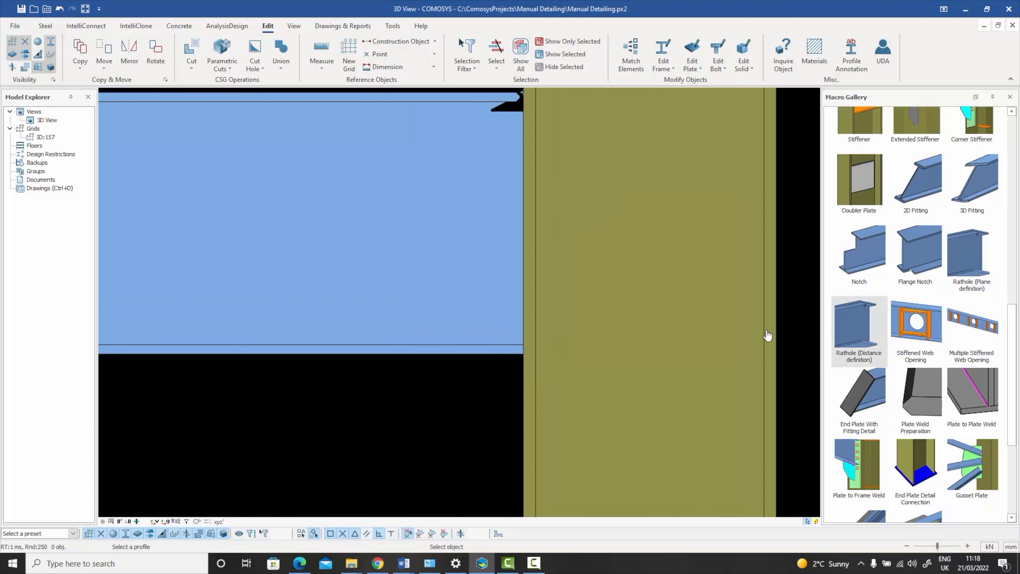
pyautogui.click(488, 350)
pyautogui.click(521, 353)
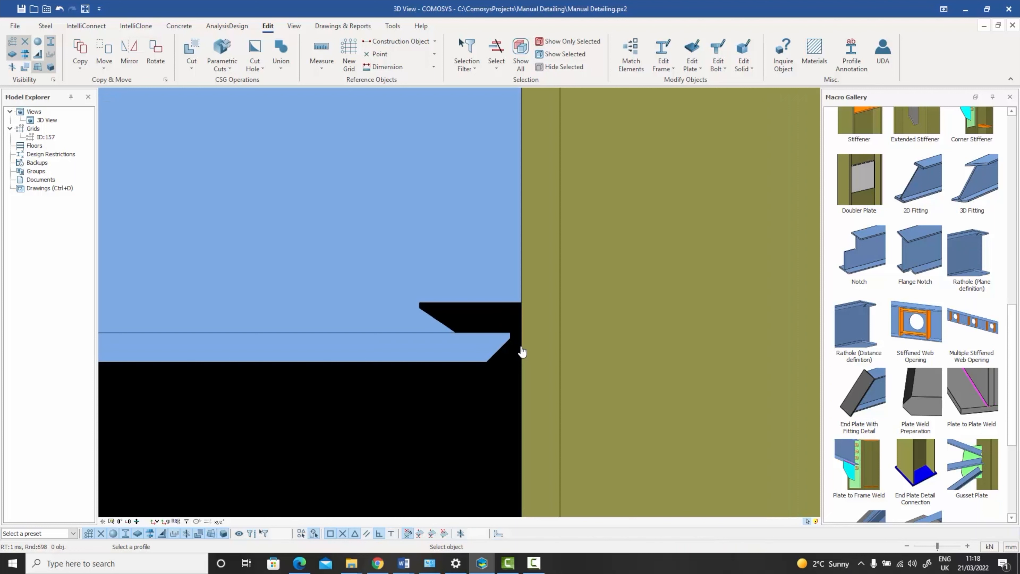
pyautogui.press('Escape')
pyautogui.scroll(-3, 454, 392)
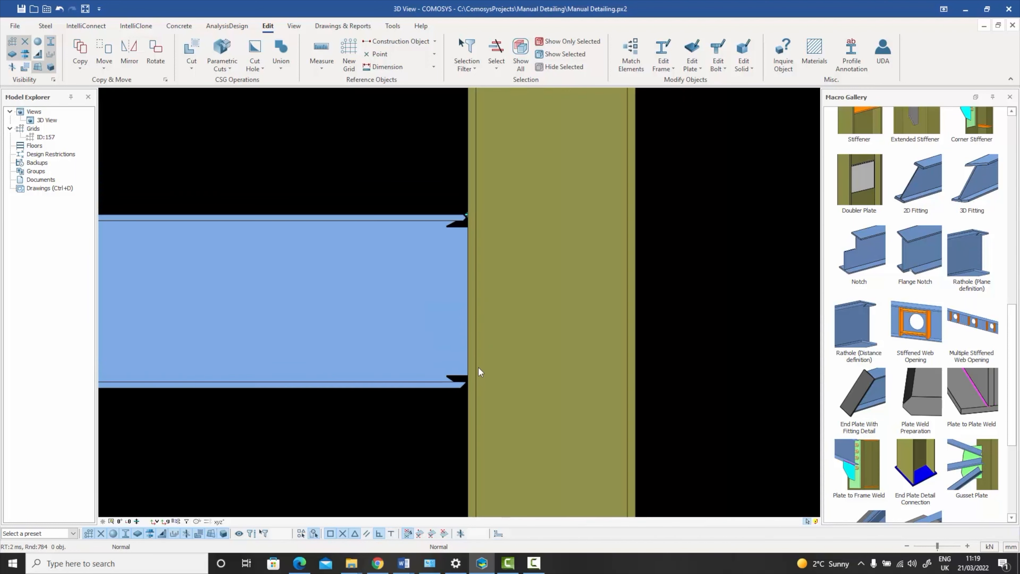
pyautogui.scroll(2, 478, 368)
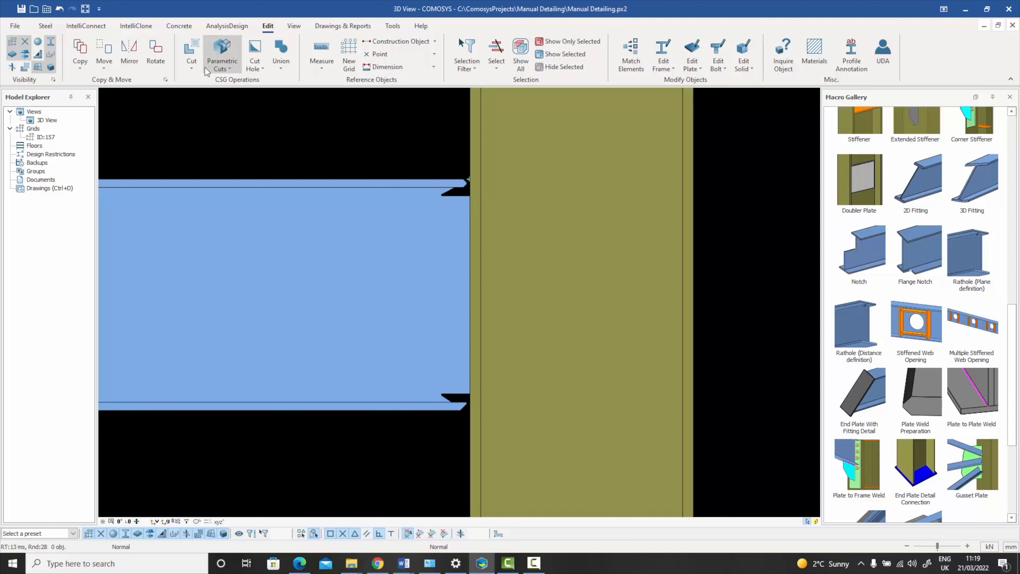
pyautogui.moveTo(437, 219); pyautogui.dragTo(485, 233, button='middle')
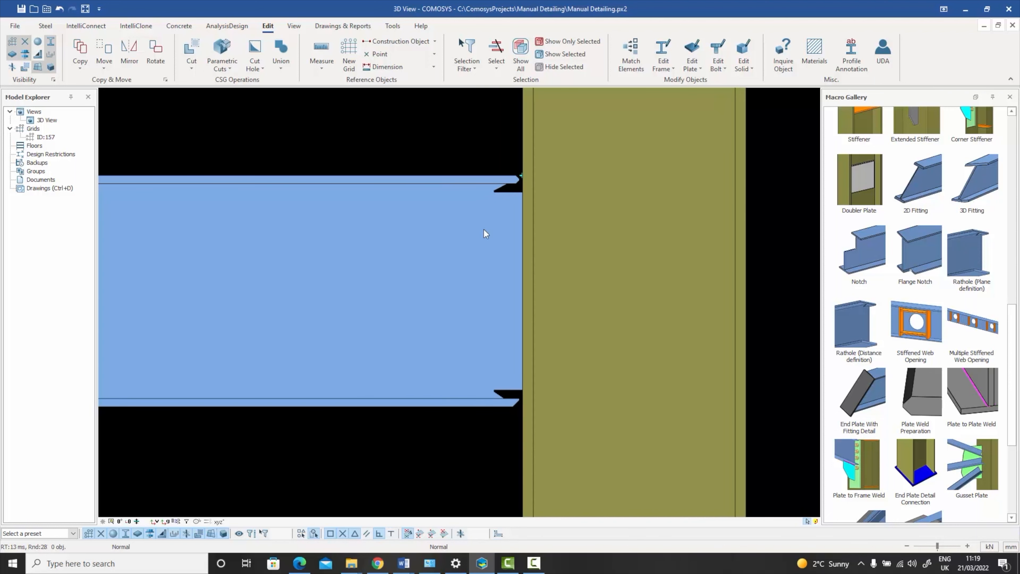
pyautogui.moveTo(498, 238); pyautogui.dragTo(440, 238, button='middle')
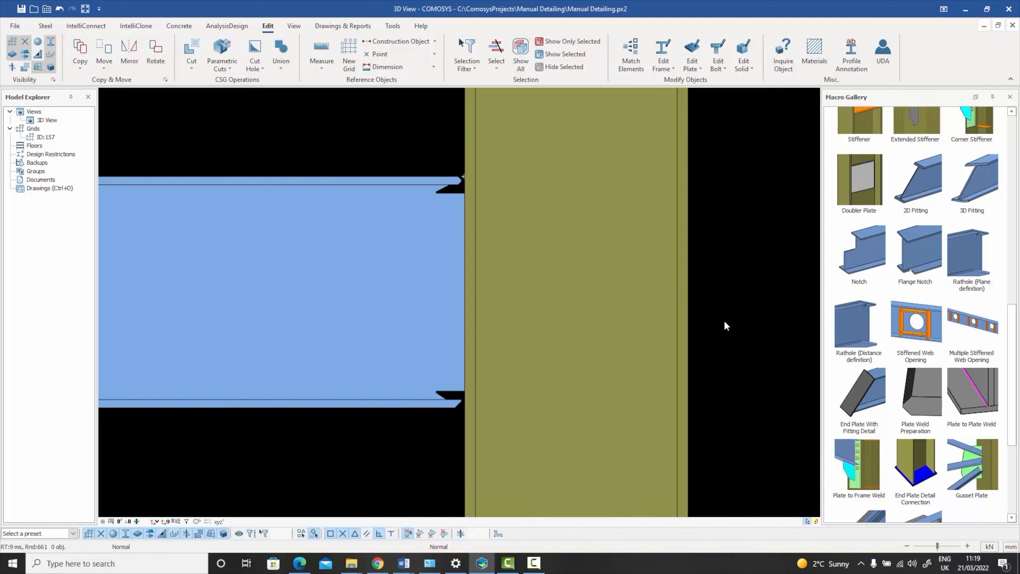
pyautogui.scroll(2, 619, 304)
pyautogui.moveTo(616, 303); pyautogui.dragTo(633, 311, button='middle')
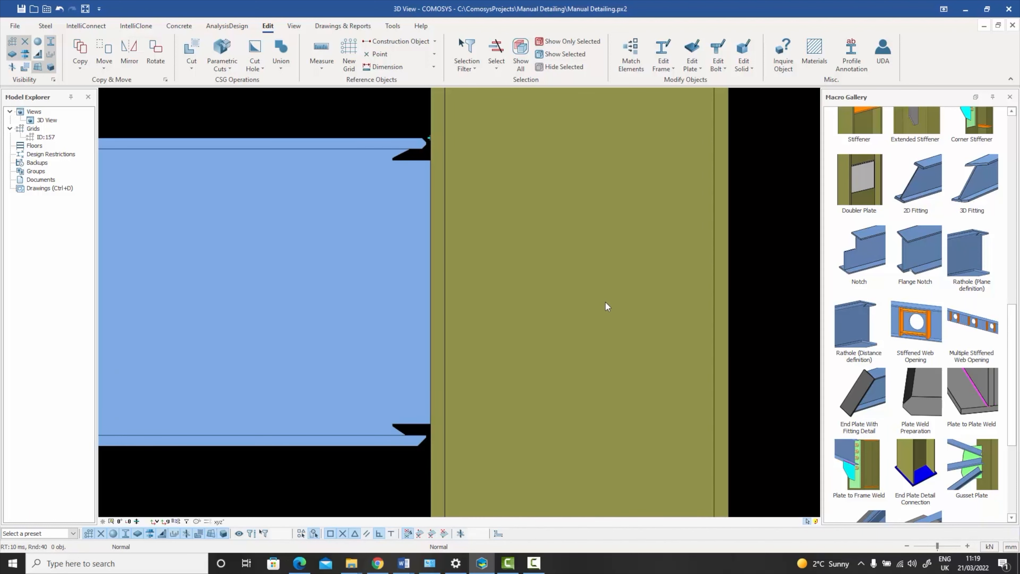